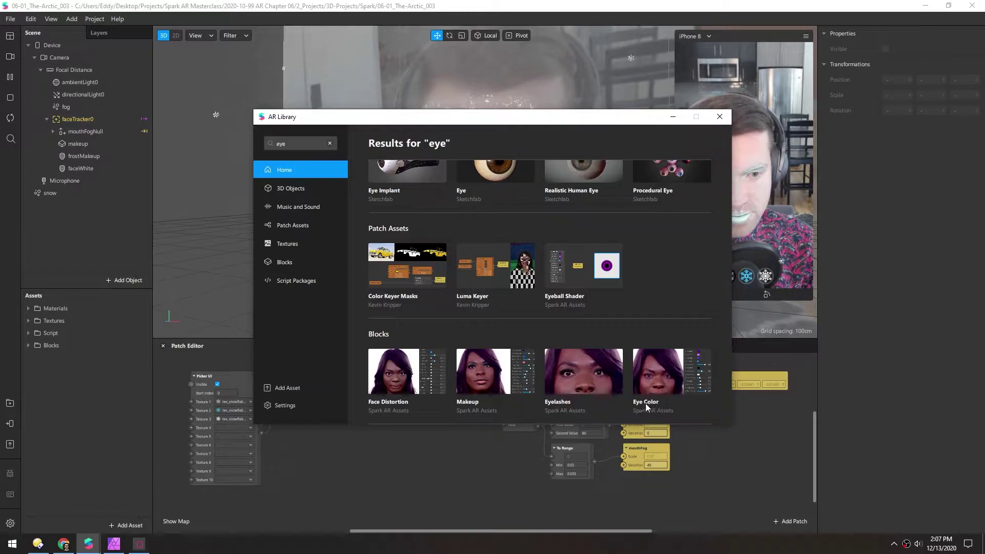
Import the free Eye Color block from the AR Library and place eyeColor under faceTracker0 in the scene.
left_click(663, 388)
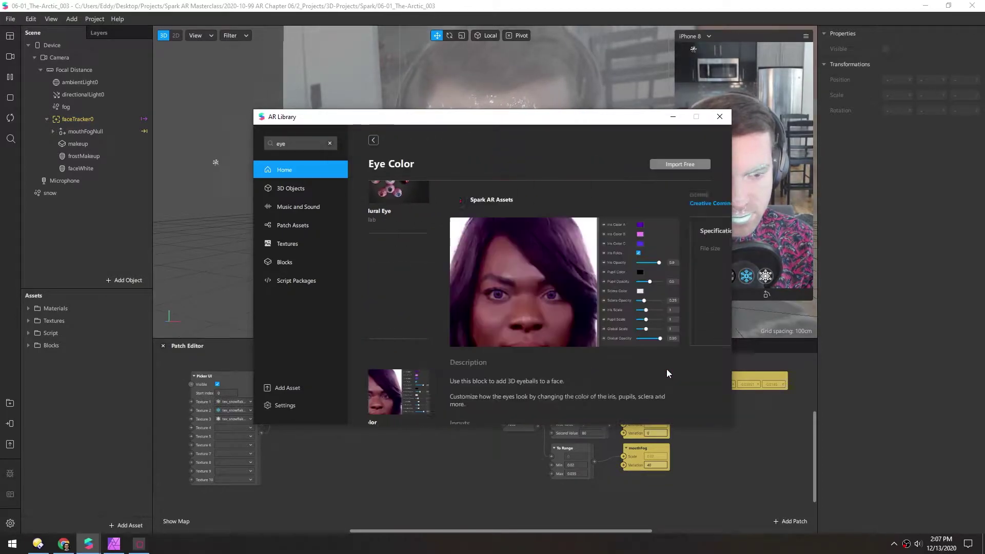
left_click(672, 162)
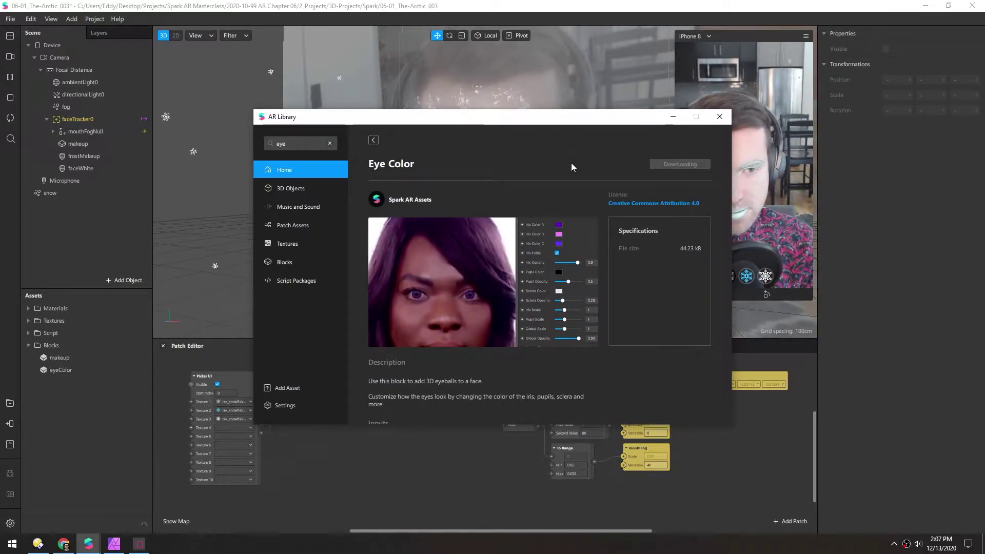
left_click(720, 117)
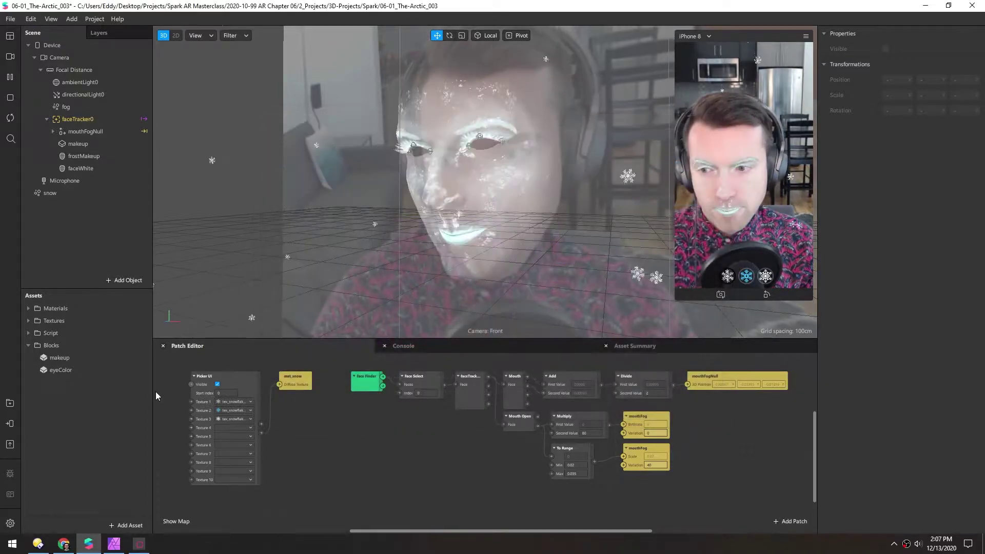
left_click(45, 369)
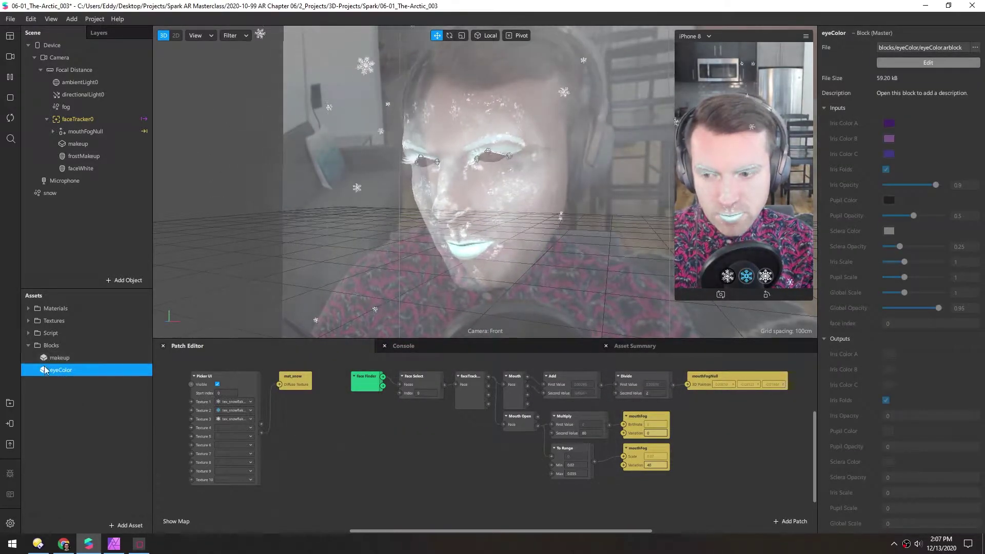
left_click_drag(45, 370, 72, 124)
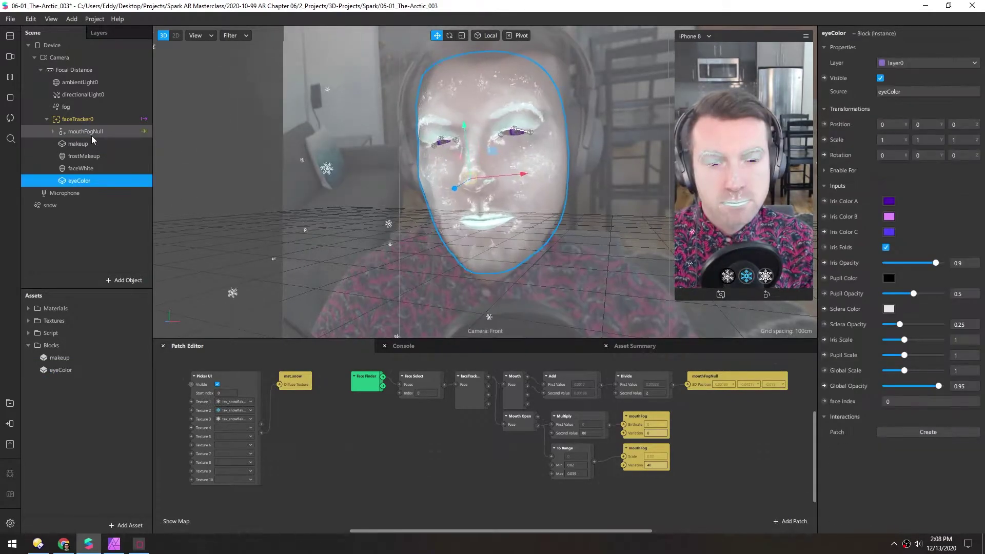
Set the eyeColor block's Iris Color A to pale cyan #aaffff and Iris Color B to bright cyan #00ffff.
left_click(888, 202)
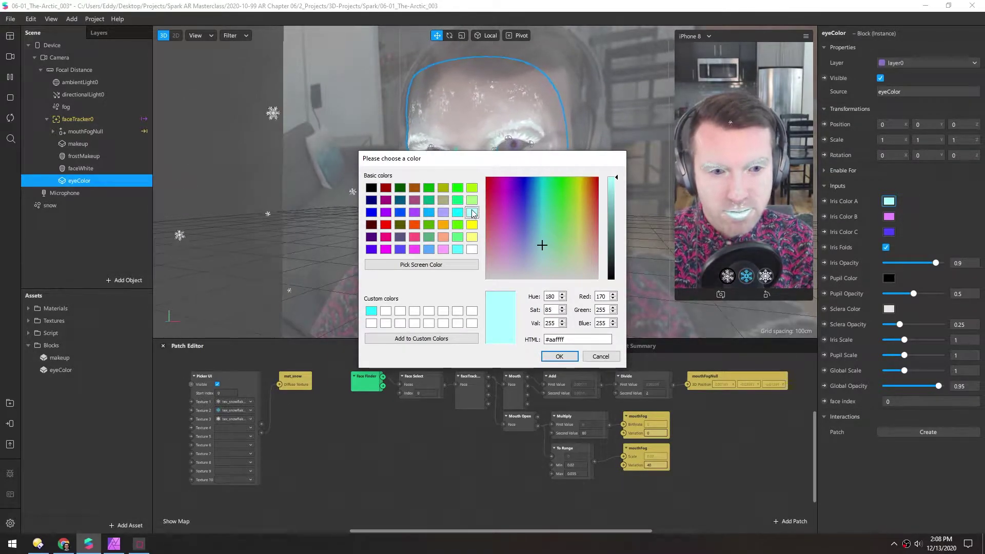
left_click(559, 356)
left_click(888, 217)
left_click(371, 311)
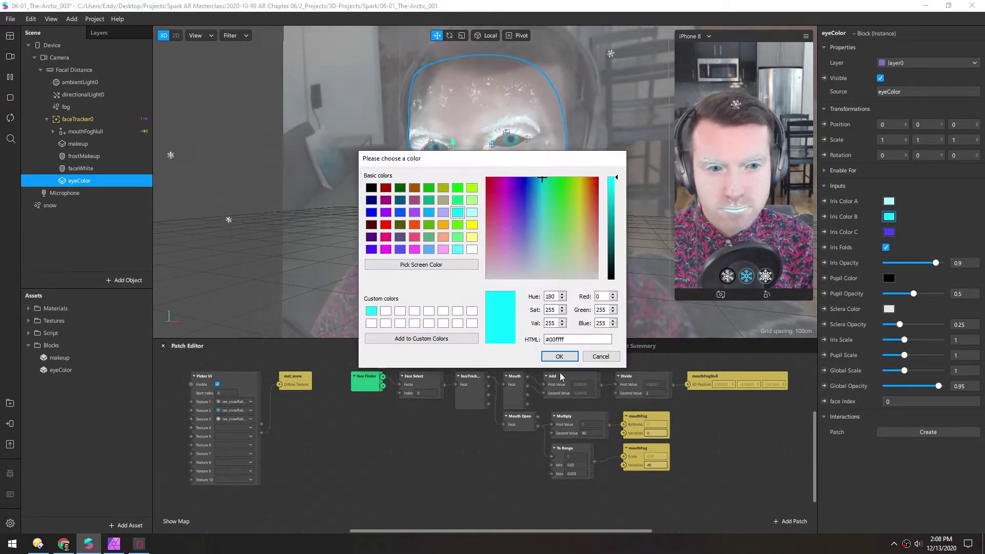
left_click(559, 356)
Set Iris Color C to pale cyan #aaffff and change Iris Color B to a pale cyan as well.
left_click(889, 232)
left_click(429, 212)
left_click(472, 213)
left_click(559, 356)
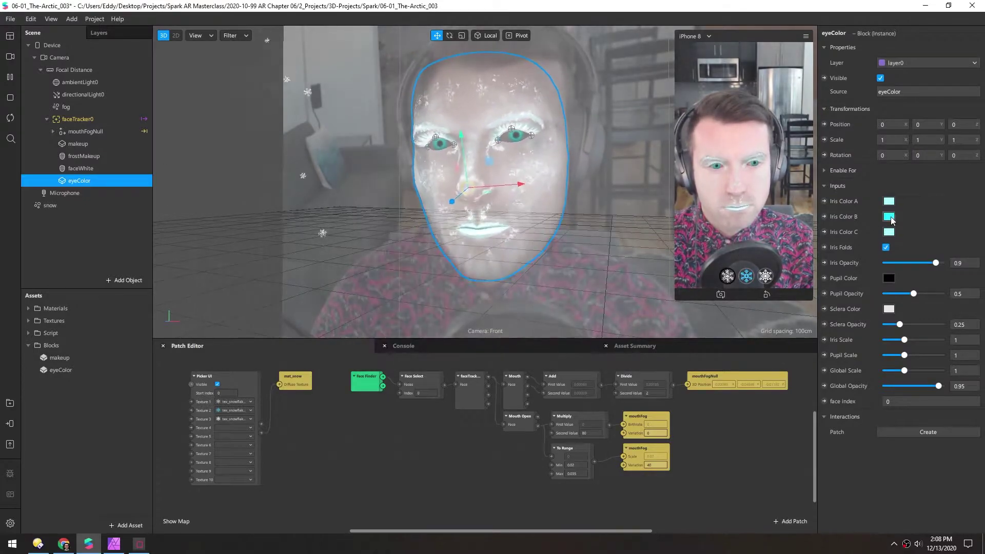
left_click(889, 216)
left_click(560, 357)
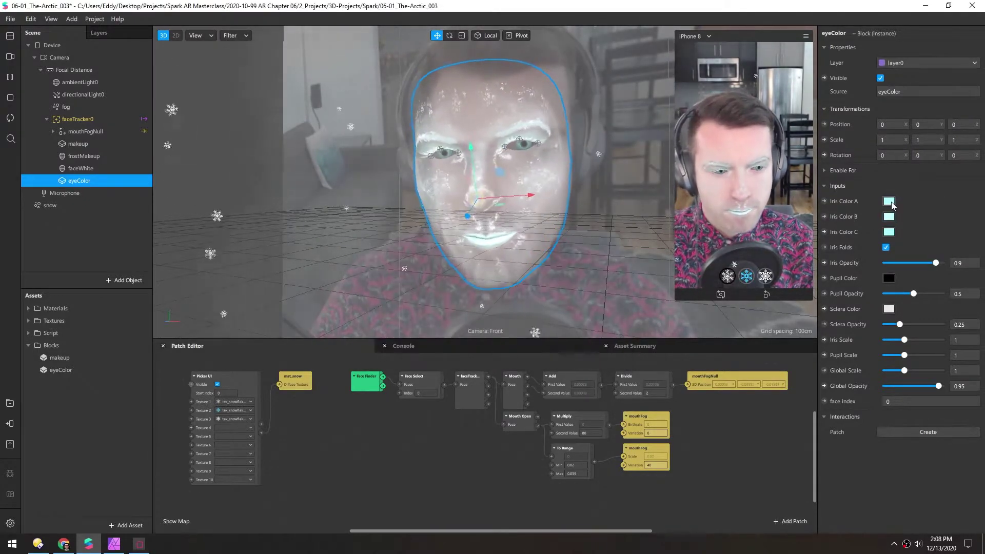
Try the eyeColor block's Sclera Opacity at 1, then reduce it to 0.
left_click_drag(900, 325, 905, 324)
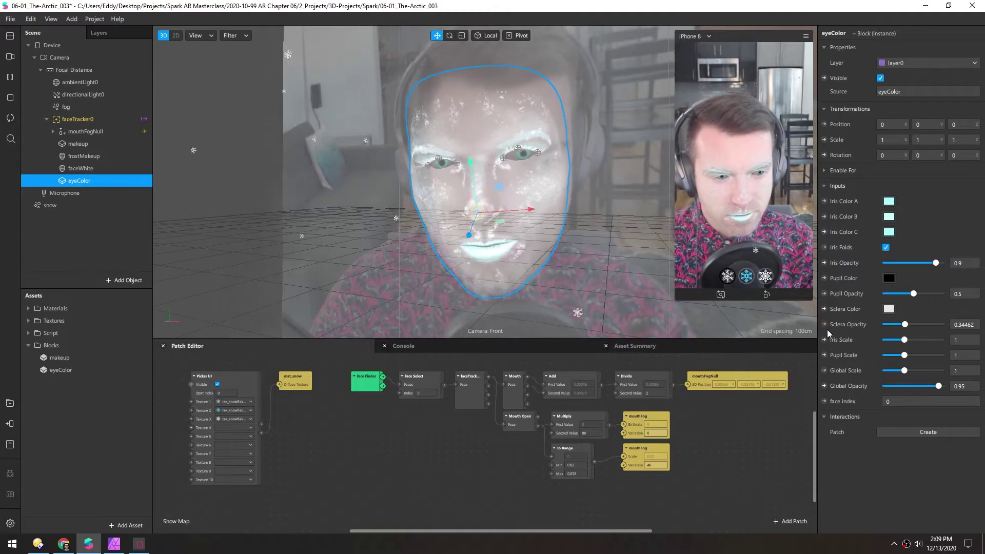
left_click_drag(905, 324, 978, 327)
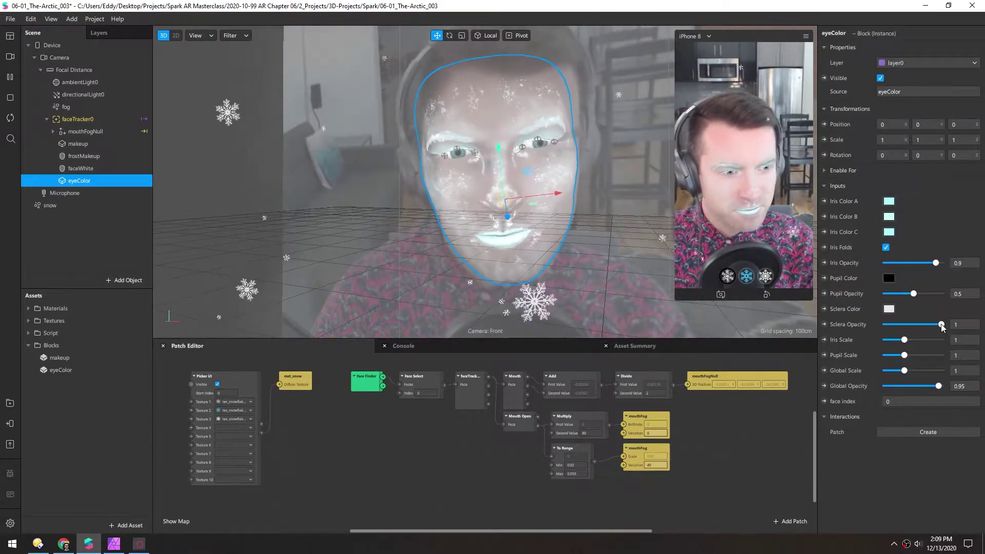
left_click_drag(942, 324, 918, 325)
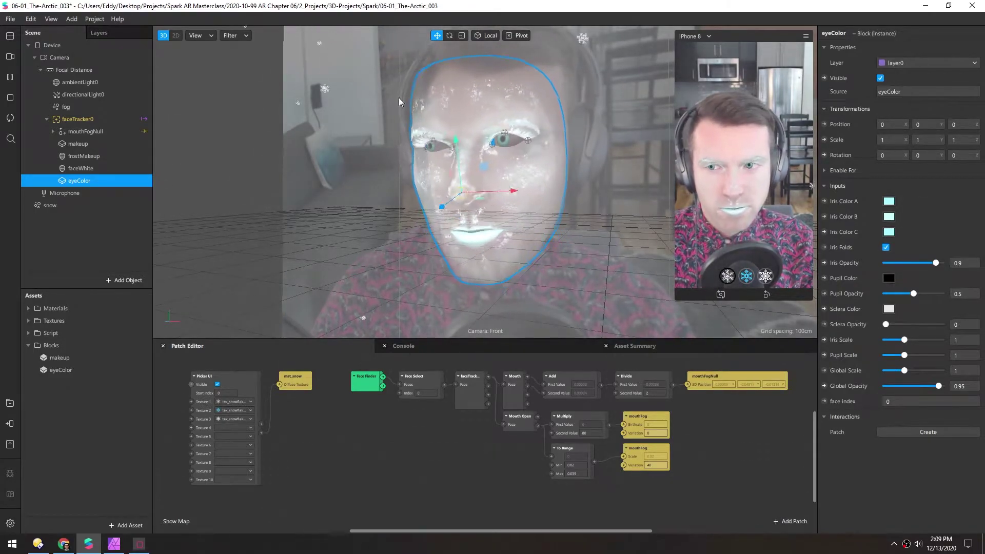
Lower the intensity of ambientLight0 below 100 and reselect the eyeColor block in the scene.
left_click(59, 84)
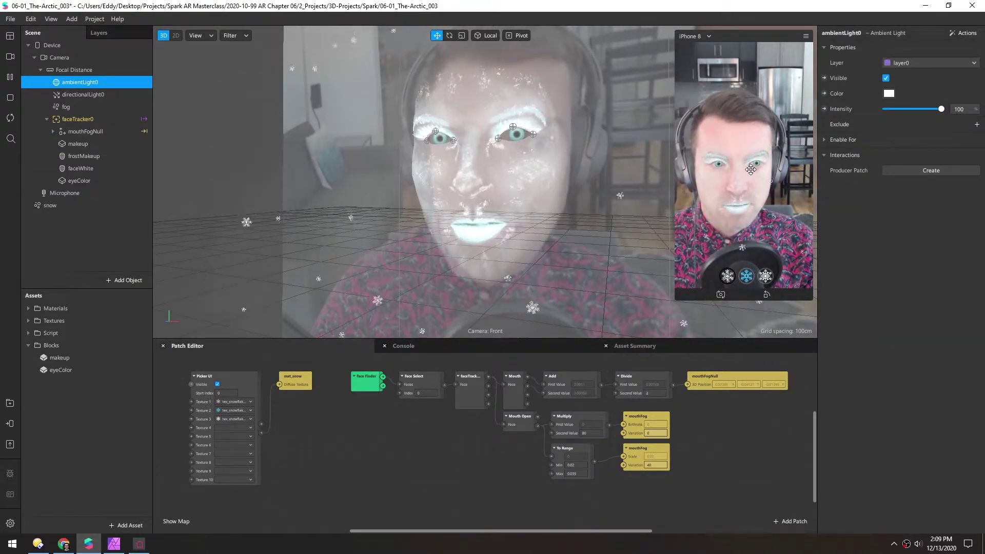
mouse_move(942, 109)
left_mouse_down()
mouse_move(876, 108)
mouse_move(926, 109)
left_mouse_up()
left_click(77, 181)
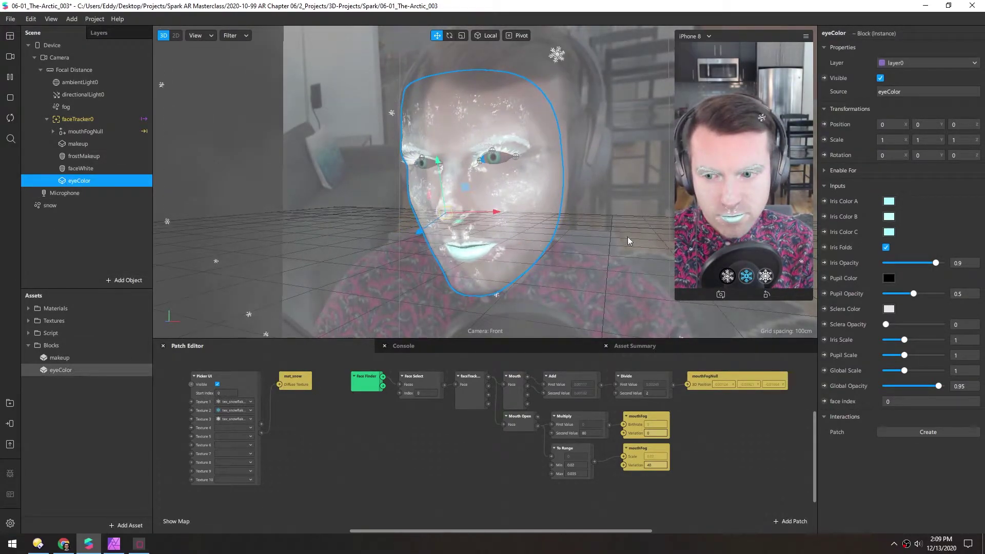
Open the eyeColor master block for editing and examine the Eyeball_L eyeball mesh up close.
left_click(61, 370)
left_click(928, 64)
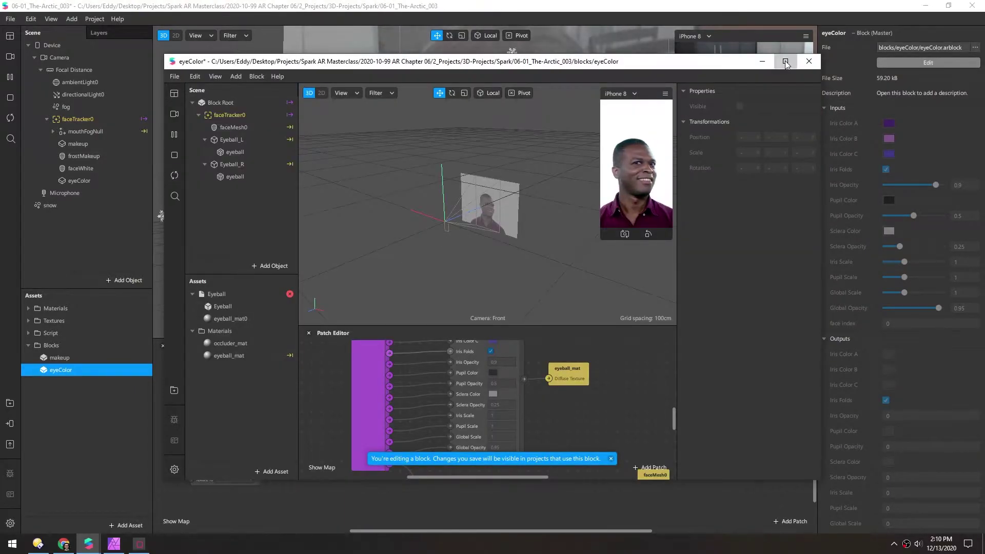
left_click(786, 62)
left_click(60, 94)
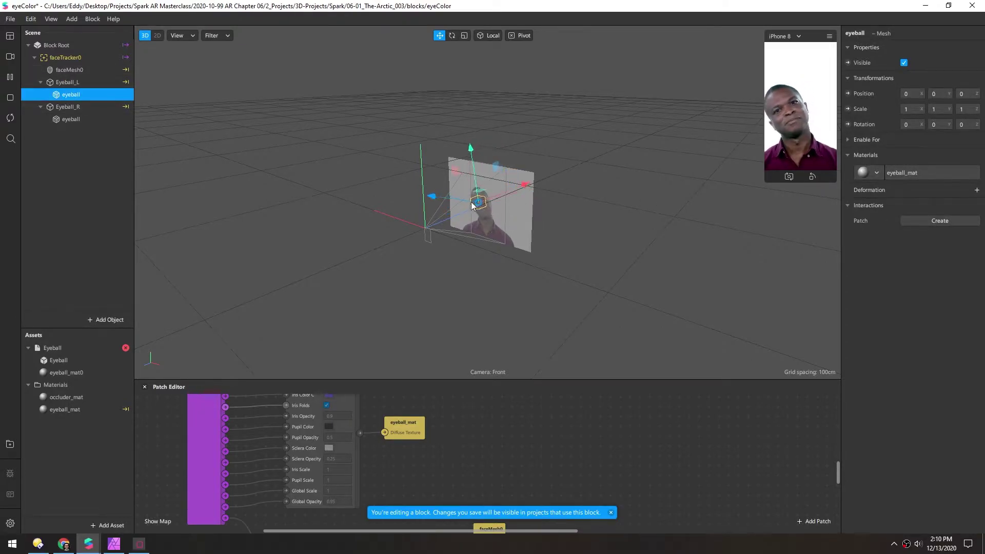
scroll(475, 205, "up", 10)
right_click_drag(479, 204, 761, 177)
scroll(437, 207, "up", 10)
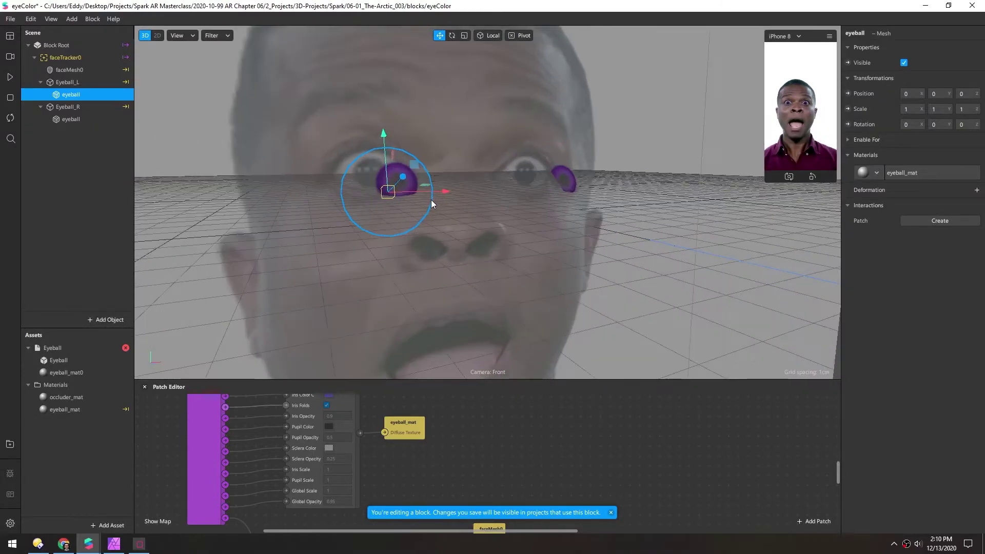
scroll(355, 179, "down", 2)
middle_click_drag(356, 180, 475, 221)
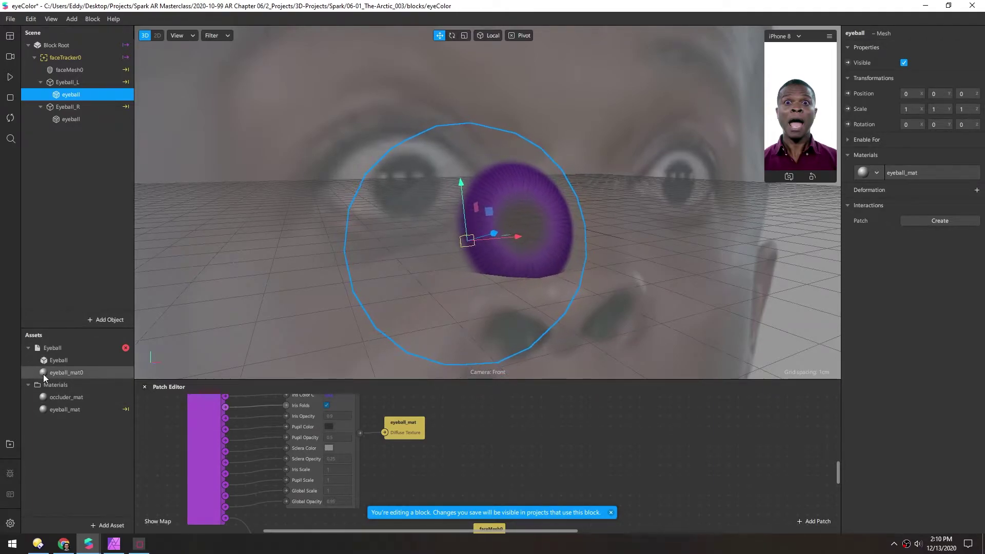
Examine the patches driving eyeball_mat, including the contents of the Eyeball Shader group through to its Texture output.
left_click(44, 409)
left_click_drag(418, 382, 412, 132)
left_click_drag(233, 415, 363, 472)
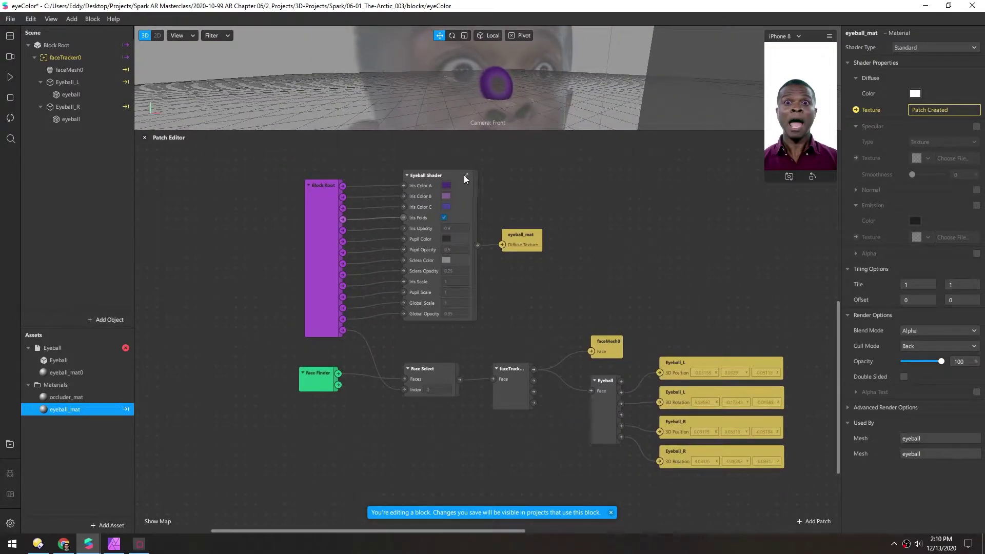
double_click(448, 258)
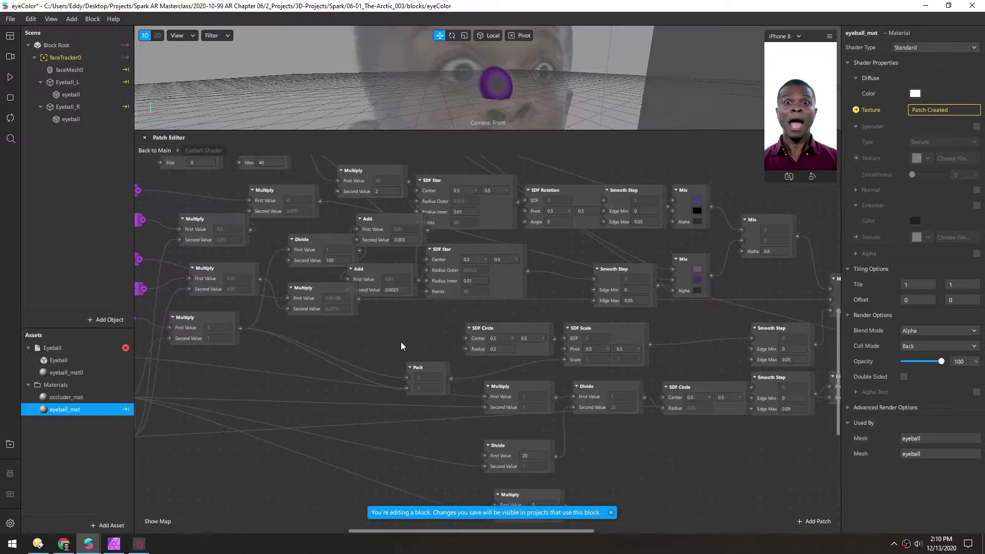
scroll(410, 316, "down", 5)
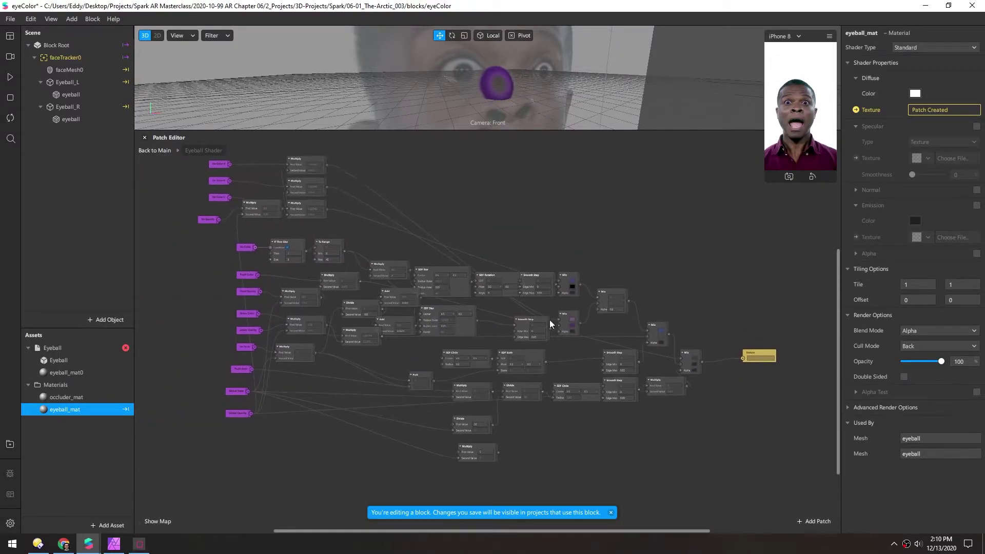
scroll(170, 269, "up", 5)
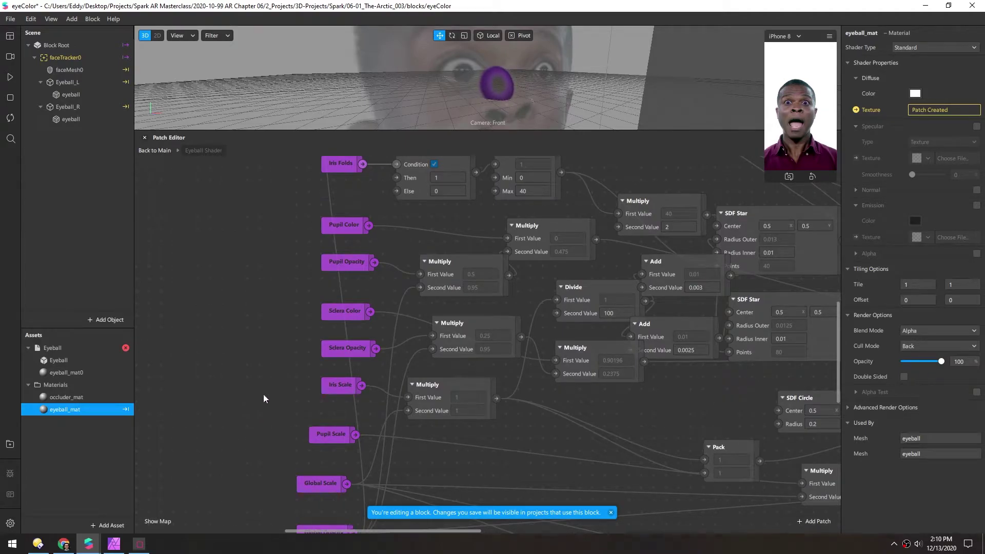
middle_click_drag(602, 421, 407, 425)
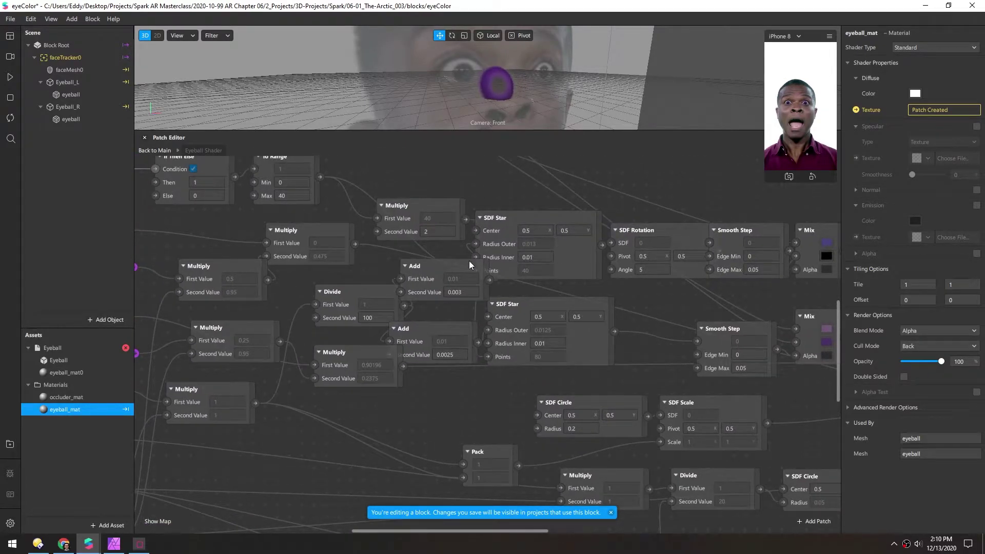
middle_click_drag(473, 405, 175, 356)
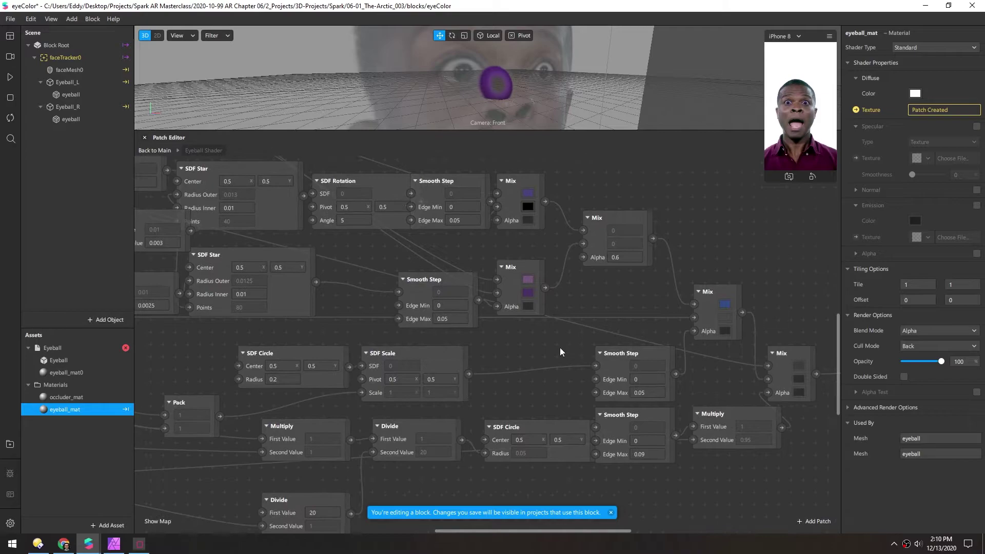
middle_click_drag(560, 348, 186, 322)
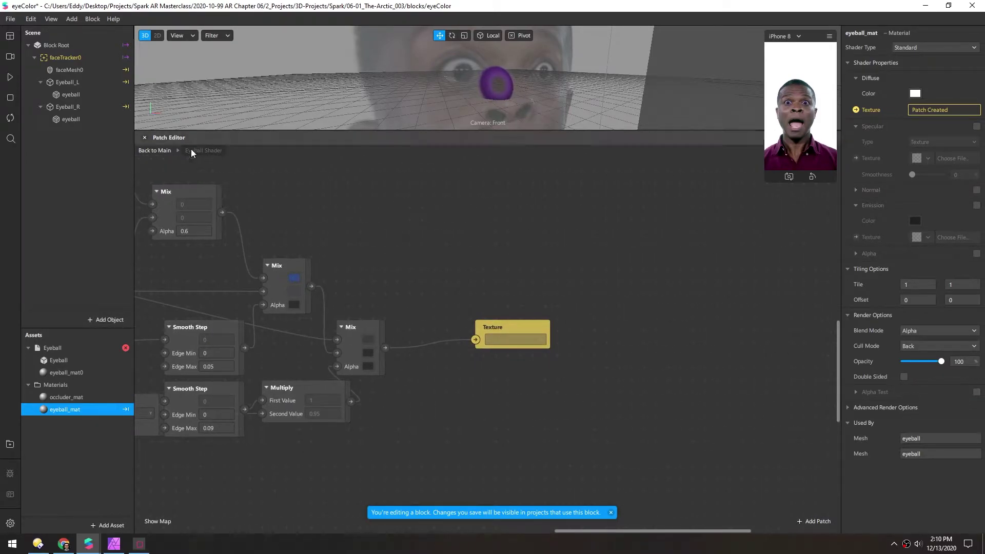
Go back to the block's main patch graph and close the eyeColor block editor.
left_click(155, 150)
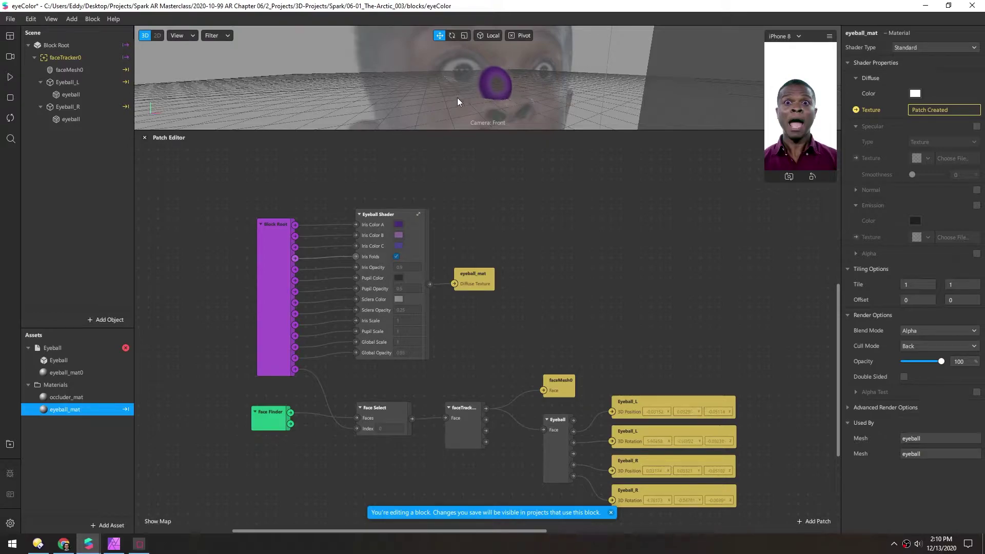
left_click(978, 6)
left_click(533, 300)
Enlarge the patch workspace and add an Eyeball patch connected to the faceTracker patch's output.
left_click_drag(423, 315, 411, 246)
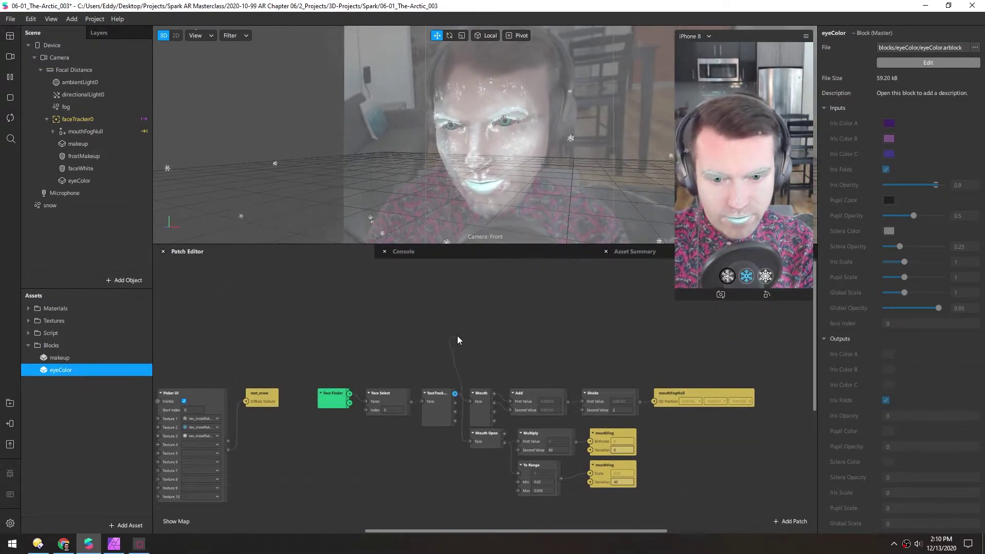
right_click(460, 328)
type("eye")
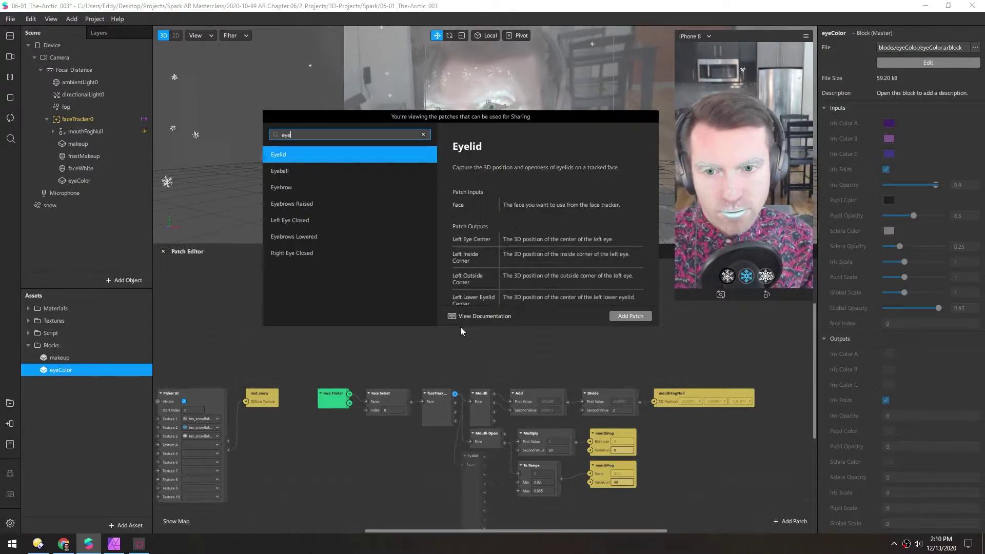
key("Down")
key("Return")
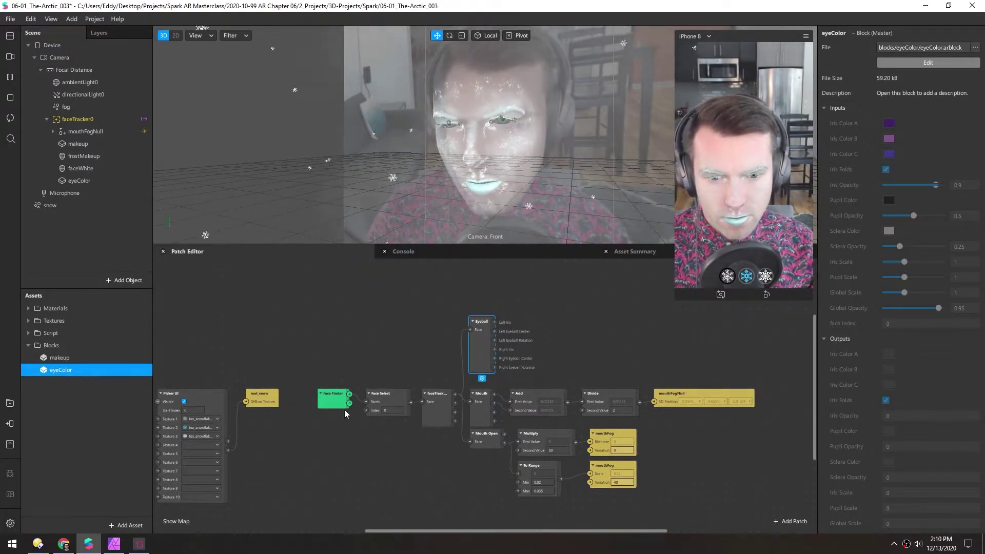
Add a plane to the scene and create its 3D Position patch beside the Eyeball patch.
right_click(93, 225)
mouse_move(104, 234)
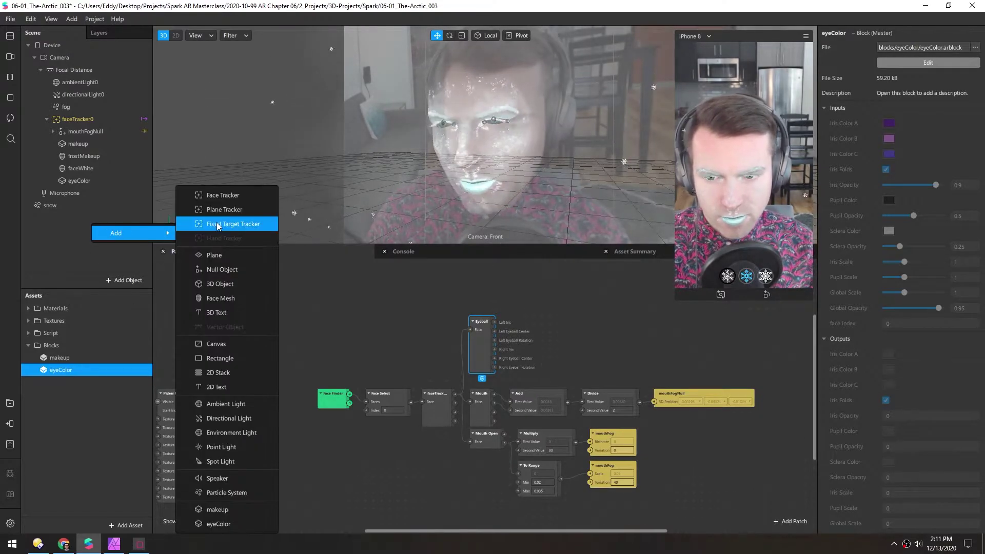
left_click(217, 254)
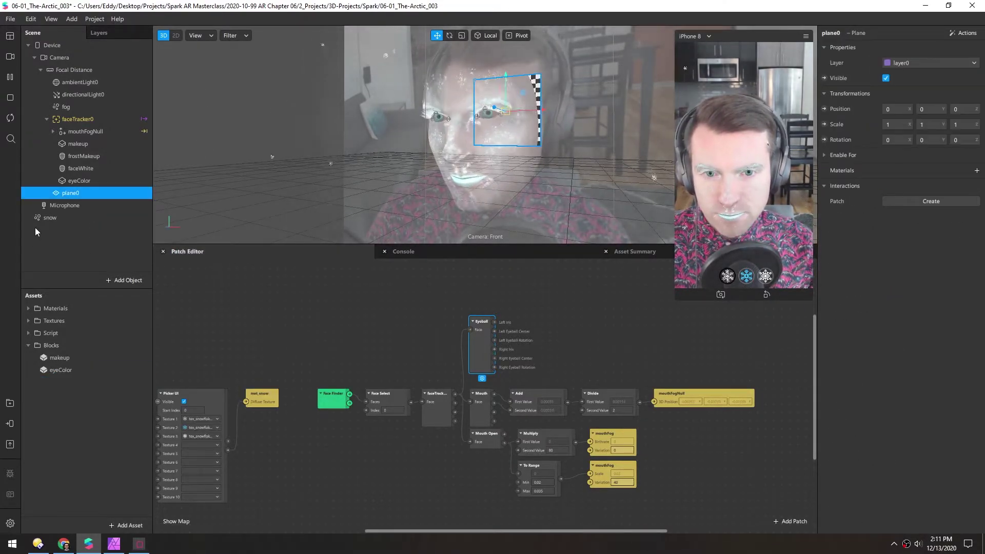
left_click(825, 109)
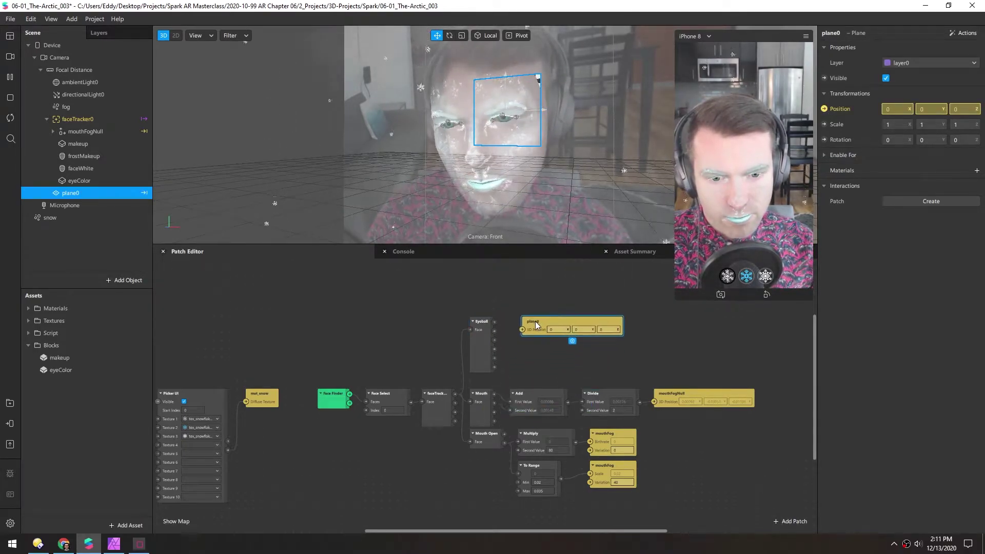
left_click_drag(535, 322, 539, 320)
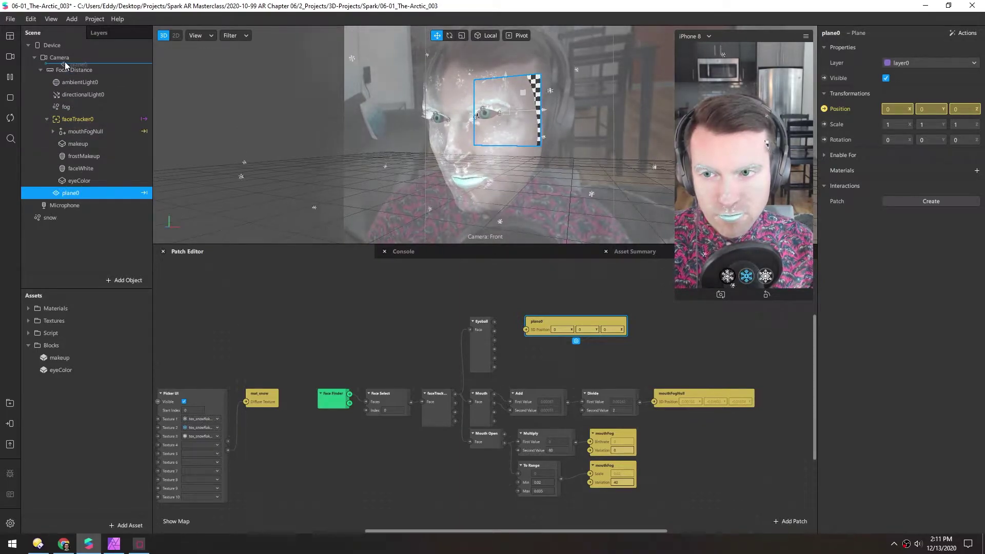
Move plane0 directly under Camera, outside Focal Distance, and connect the Eyeball patch's Left Iris output to its 3D Position.
left_click_drag(66, 64, 65, 65)
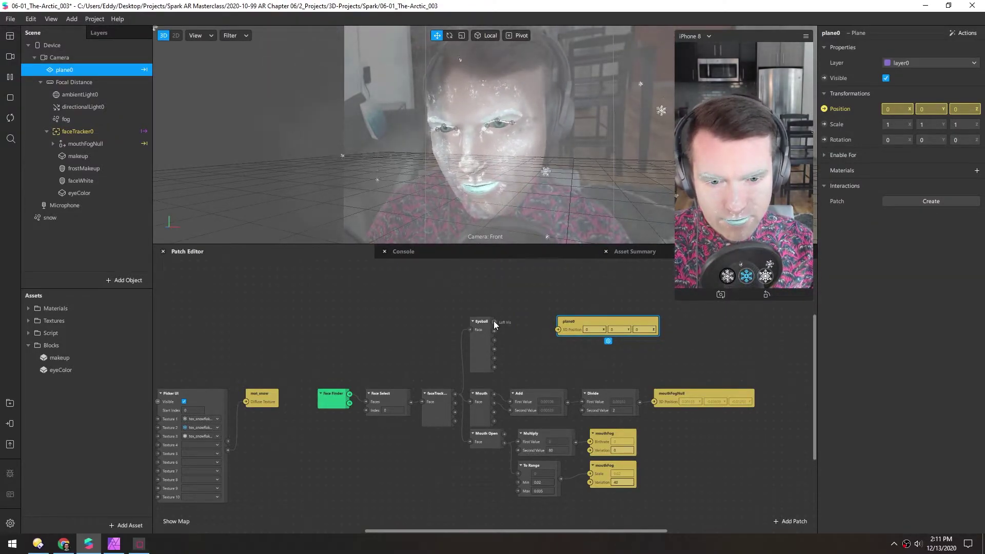
left_click_drag(494, 322, 559, 330)
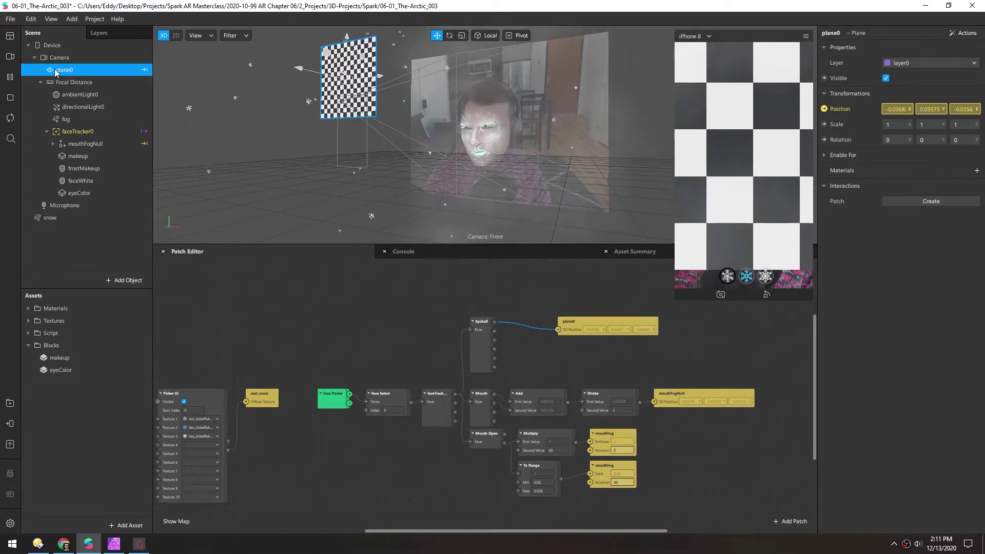
Nest plane0 under faceTracker0 and scale it to 0.1 on all axes so that it covers only the tracked iris.
left_click_drag(84, 139, 80, 132)
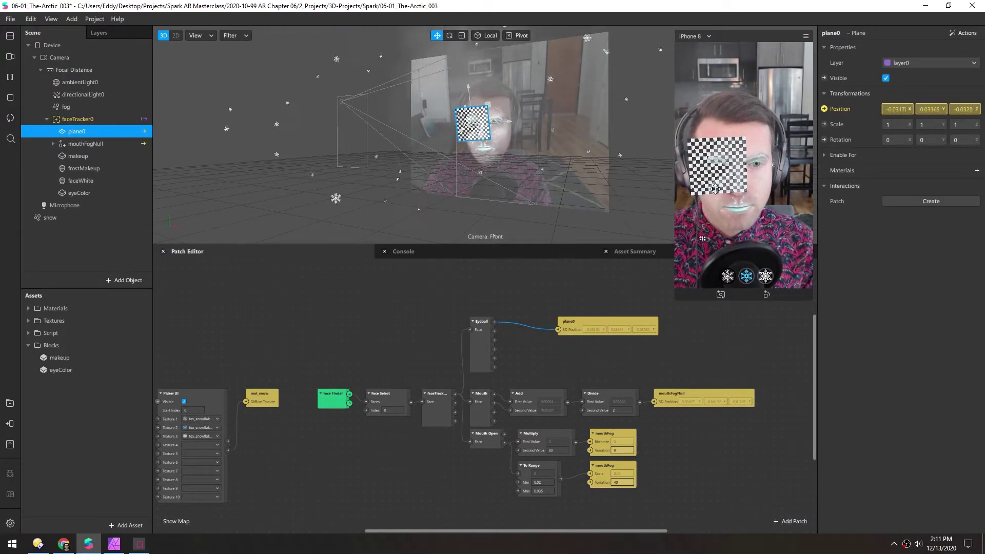
type(".1")
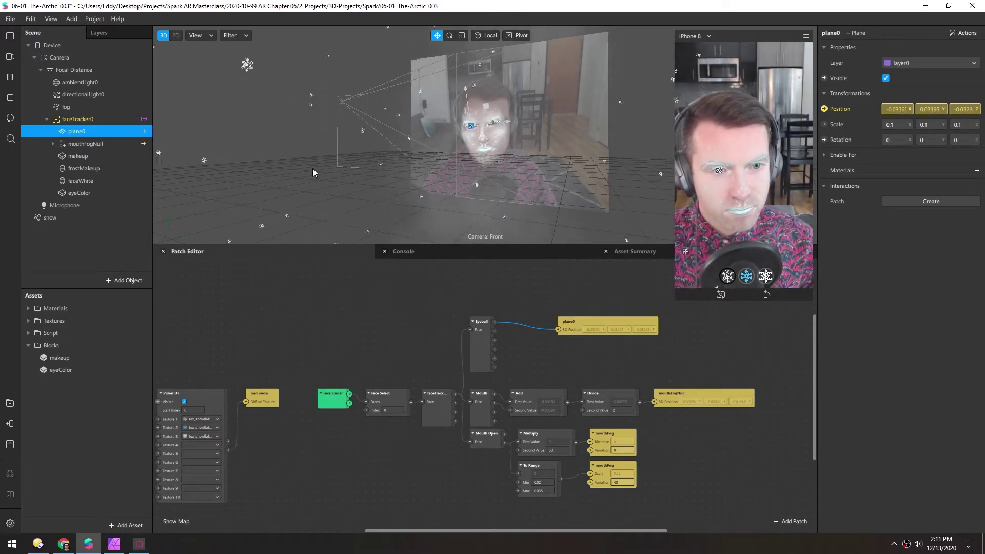
scroll(408, 139, "up", 10)
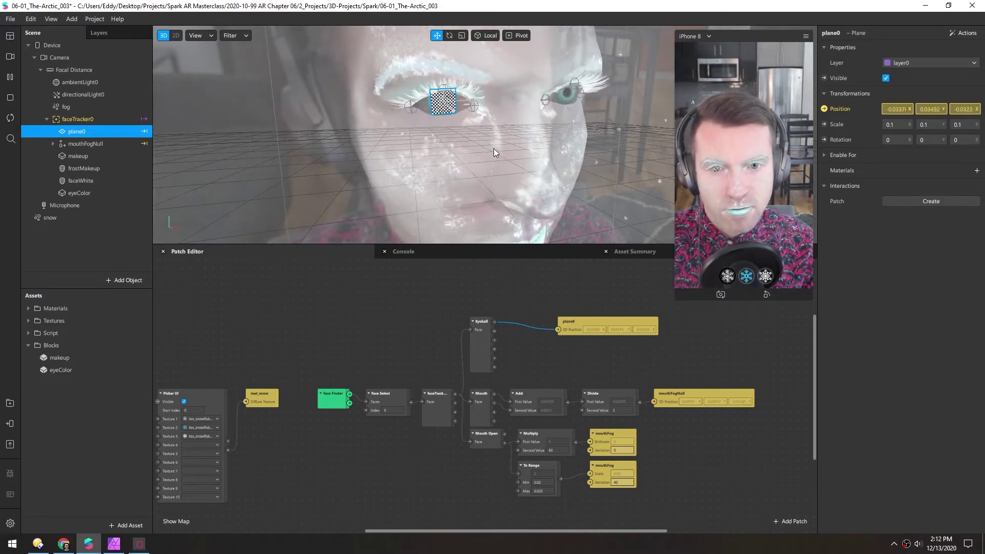
Delete plane0 from the scene and remove the leftover Eyeball patch from the patch graph.
right_click(62, 135)
left_click(68, 191)
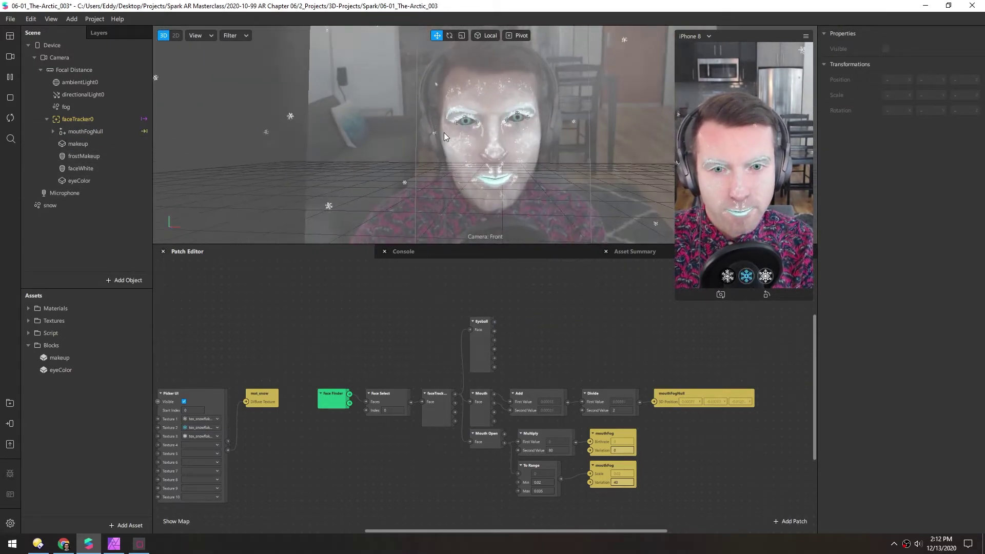
scroll(353, 379, "down", 4)
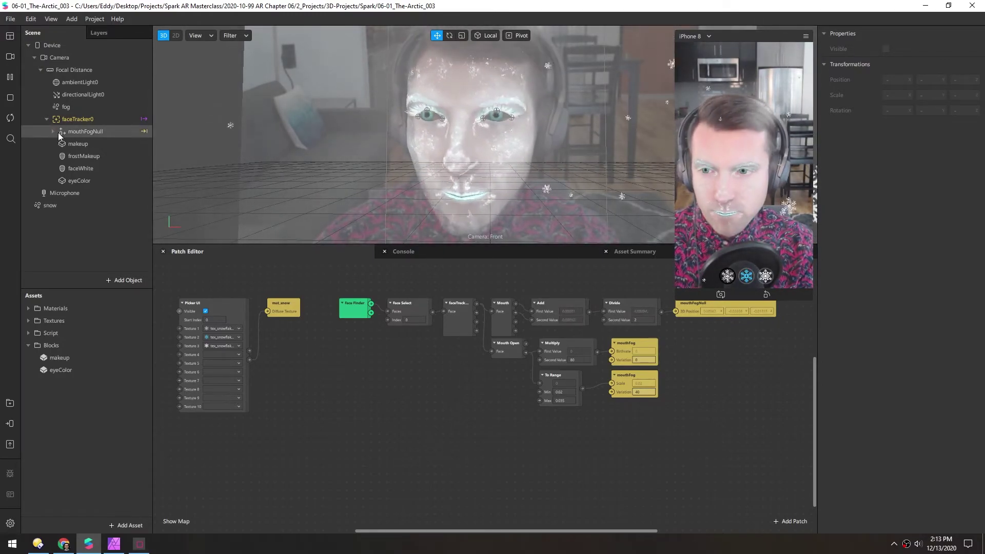
Inspect the fog particle system's mat_fog material and move fog below faceTracker0 within Focal Distance.
left_click(83, 106)
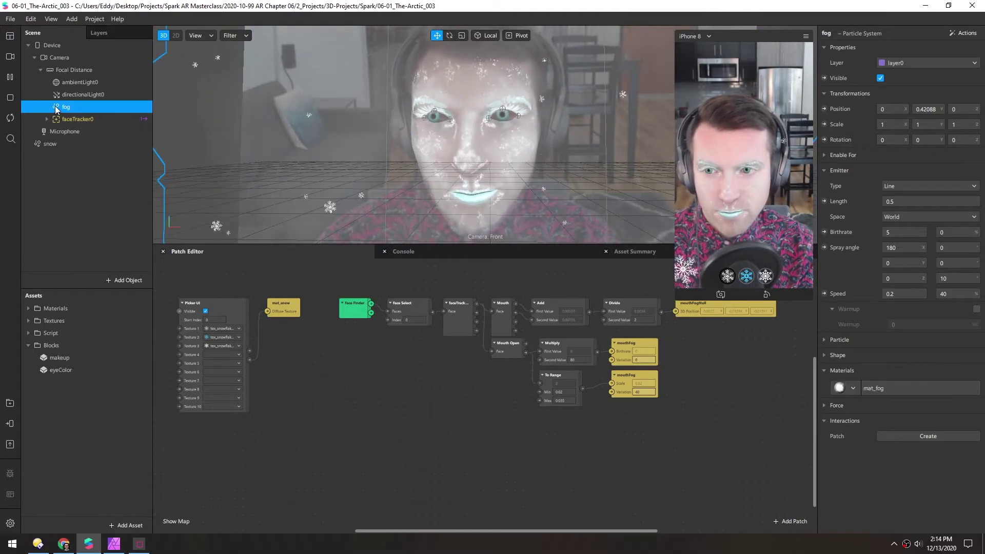
left_click(892, 389)
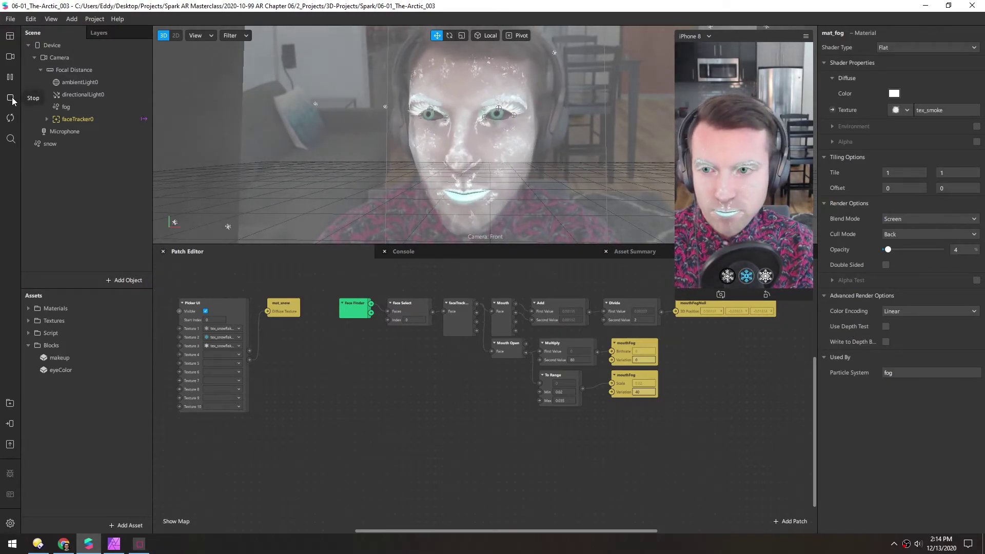
left_click(65, 107)
left_click_drag(65, 110, 69, 122)
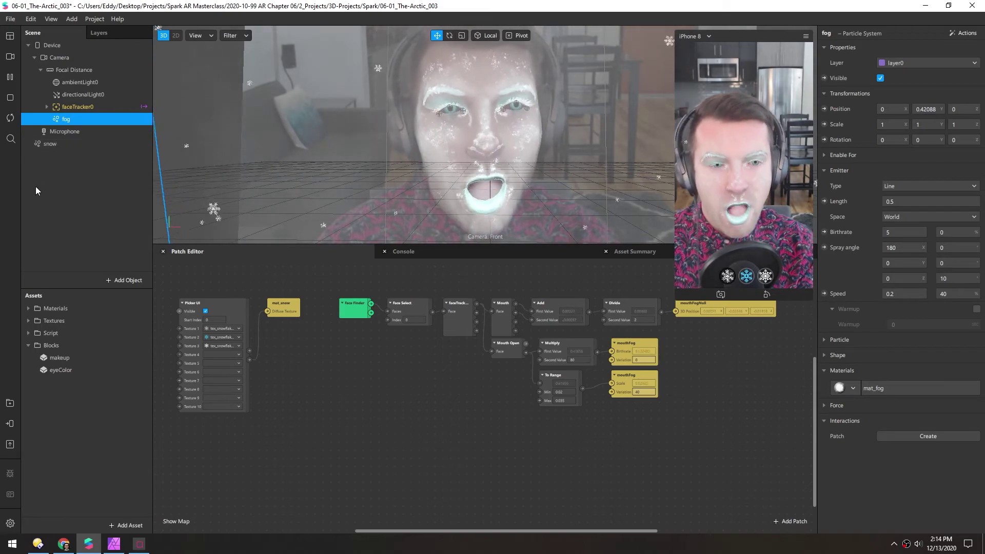
left_click(74, 181)
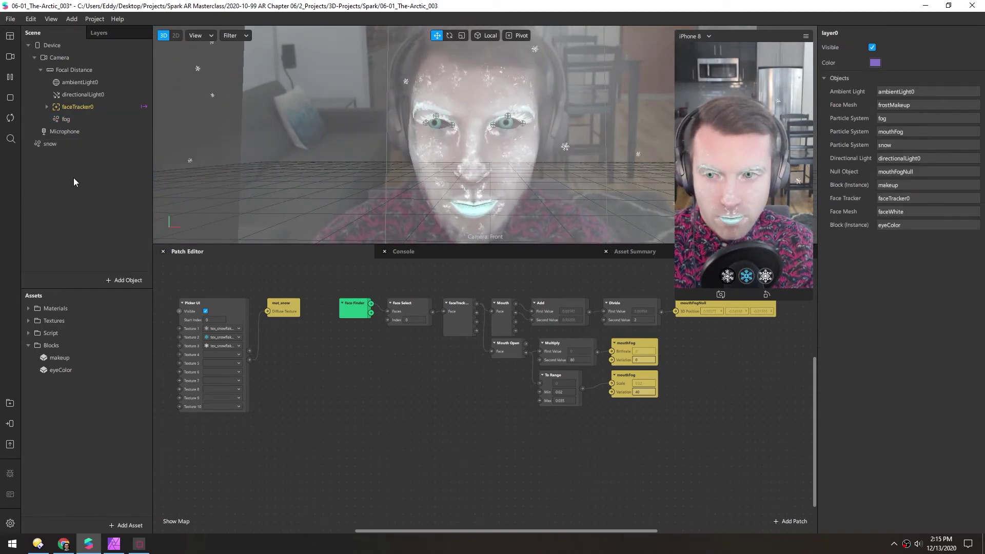
Expand faceTracker0 and move mouthFogNull below eyeColor, making it the last of faceTracker0's children.
left_click(56, 120)
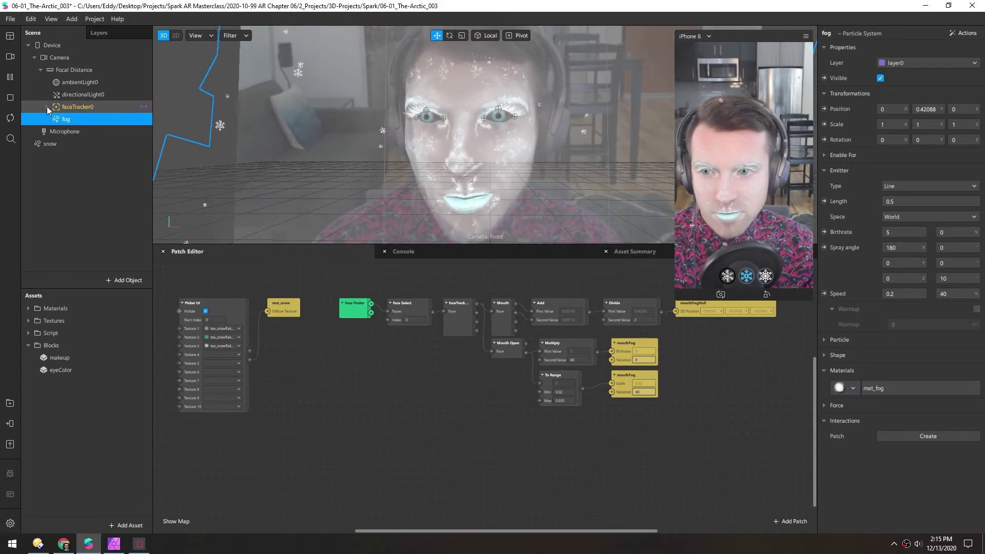
left_click(47, 106)
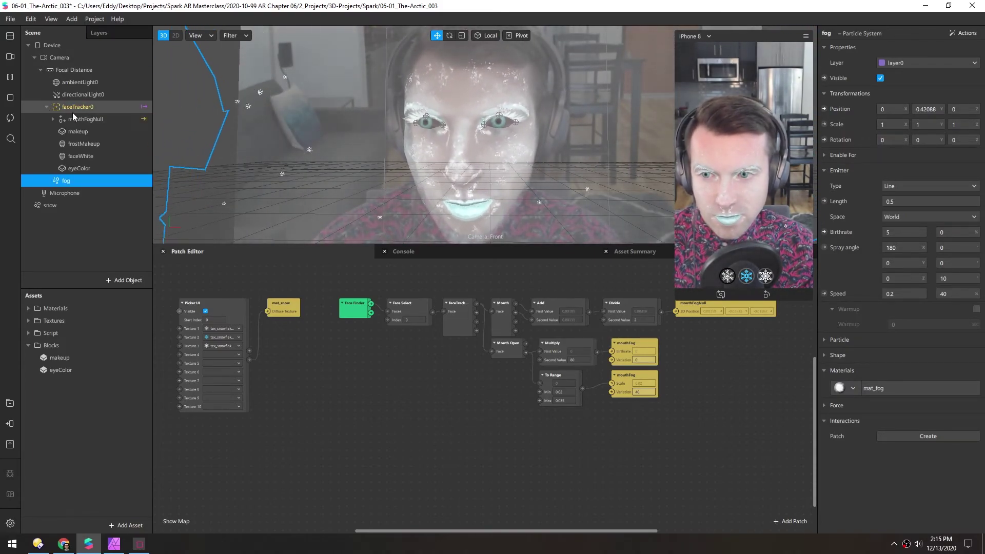
left_click(73, 119)
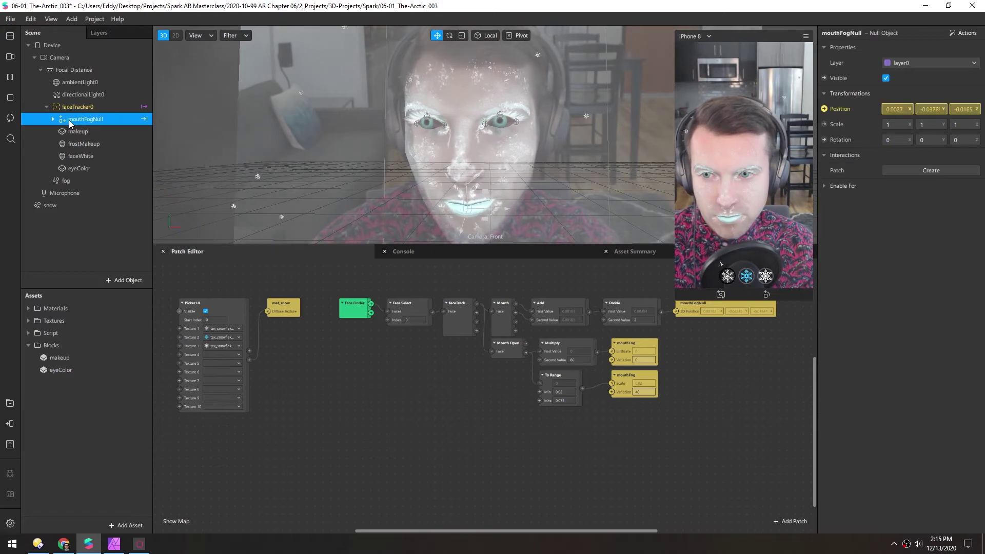
left_click_drag(61, 123, 64, 175)
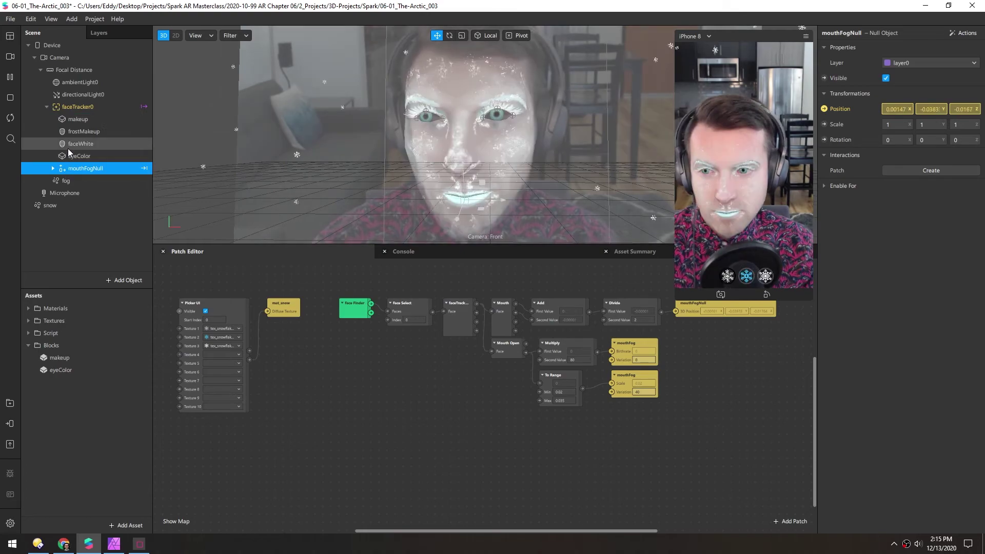